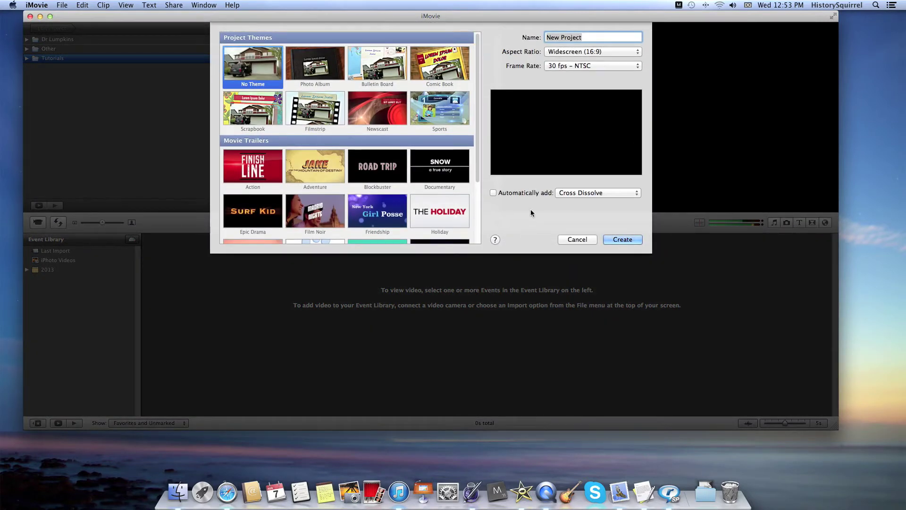
Step: Name the new project Sample Project and create it without a theme, in widescreen 16:9 at 30 fps NTSC
{"action": "type", "text": "Sample Project"}
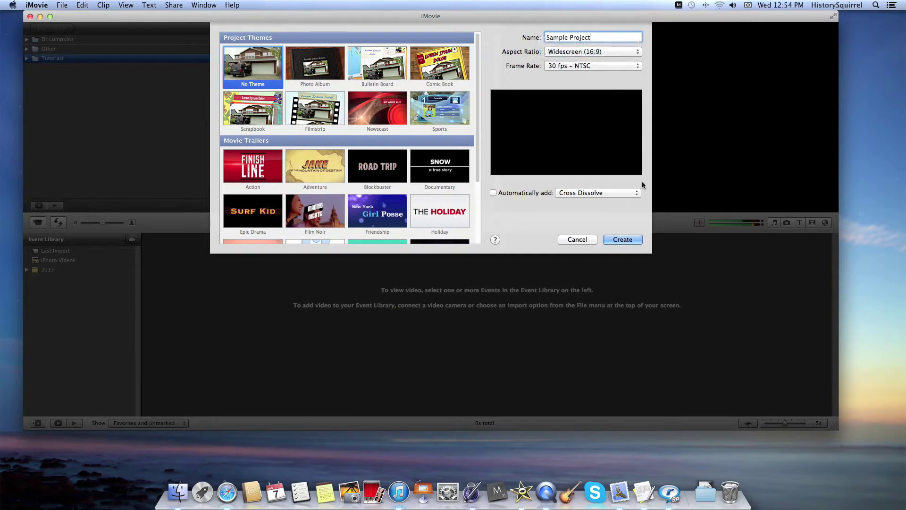
{"action": "left_click", "coordinate": [630, 237]}
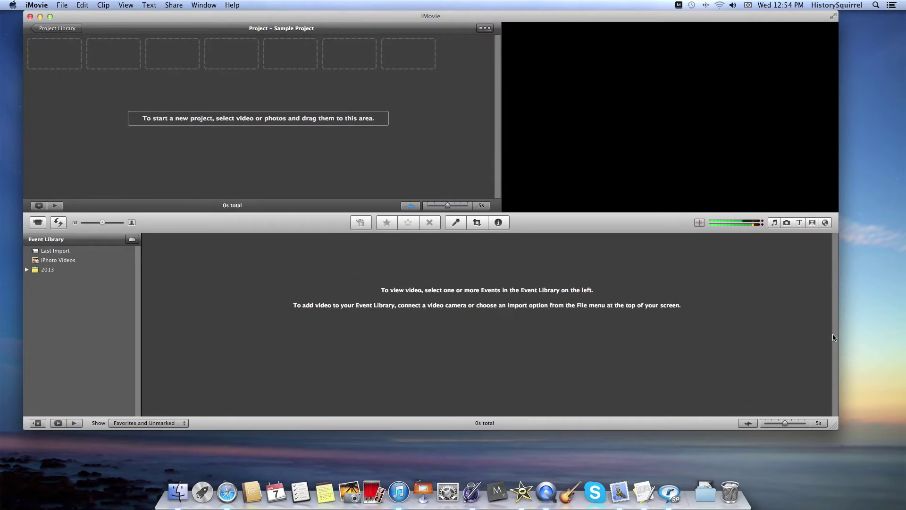
Step: Add the black-and-white German photo from the Test Project album to the empty project
{"action": "left_click", "coordinate": [787, 223]}
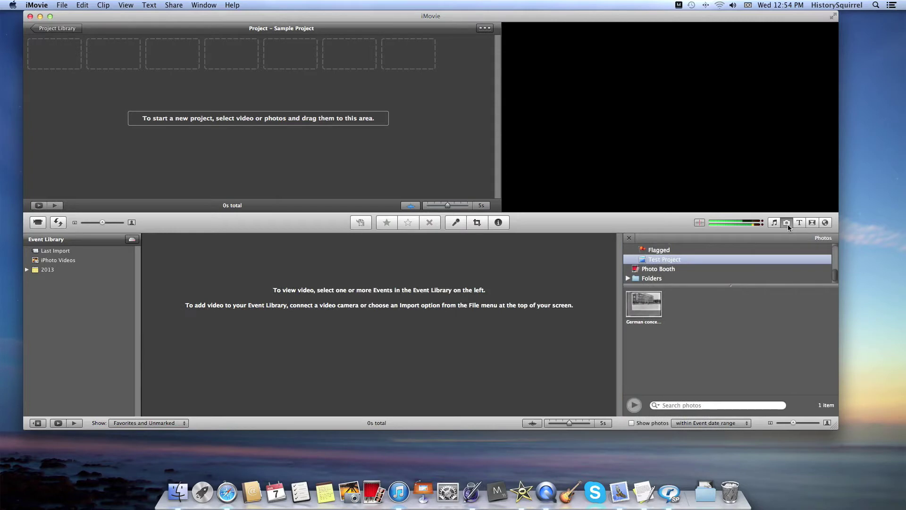
{"action": "scroll", "coordinate": [676, 280], "scroll_direction": "up", "scroll_amount": 3}
{"action": "scroll", "coordinate": [675, 276], "scroll_direction": "up", "scroll_amount": 3}
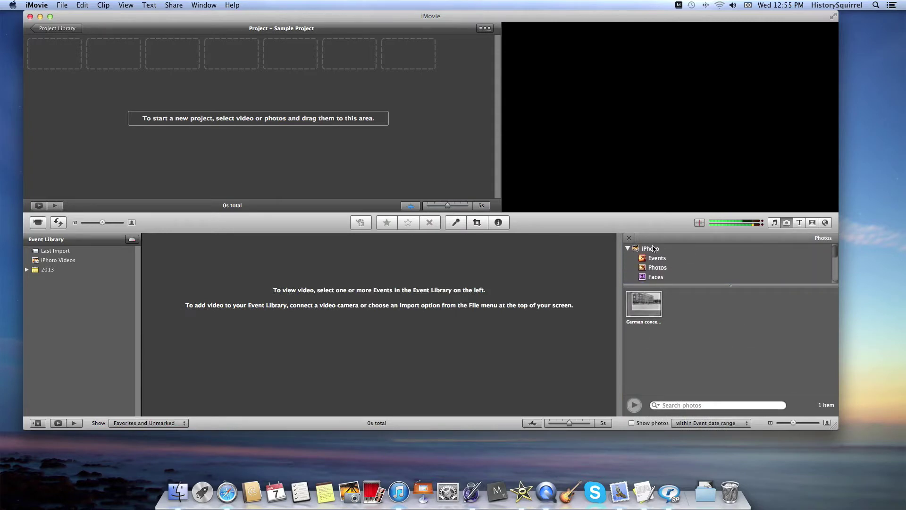
{"action": "scroll", "coordinate": [670, 261], "scroll_direction": "down", "scroll_amount": 5}
{"action": "left_click", "coordinate": [657, 270]}
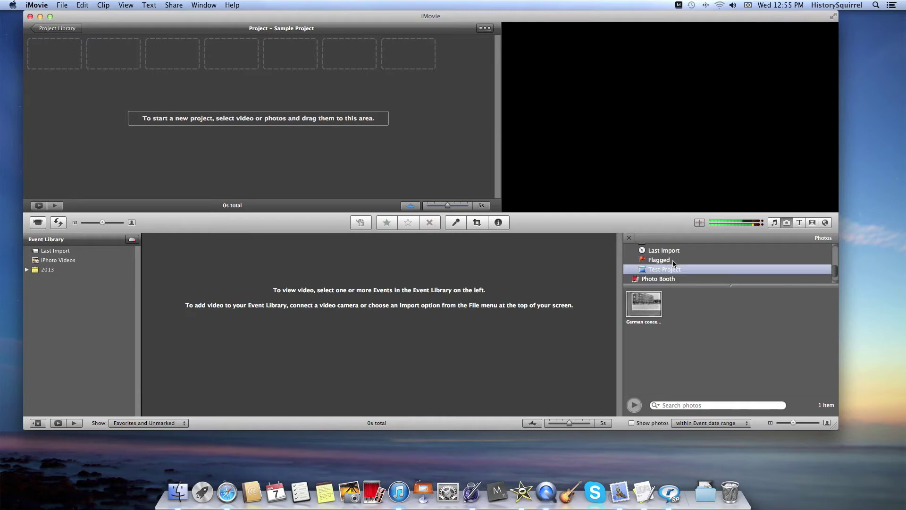
{"action": "left_click", "coordinate": [645, 306]}
{"action": "left_click_drag", "start_coordinate": [646, 306], "coordinate": [161, 65]}
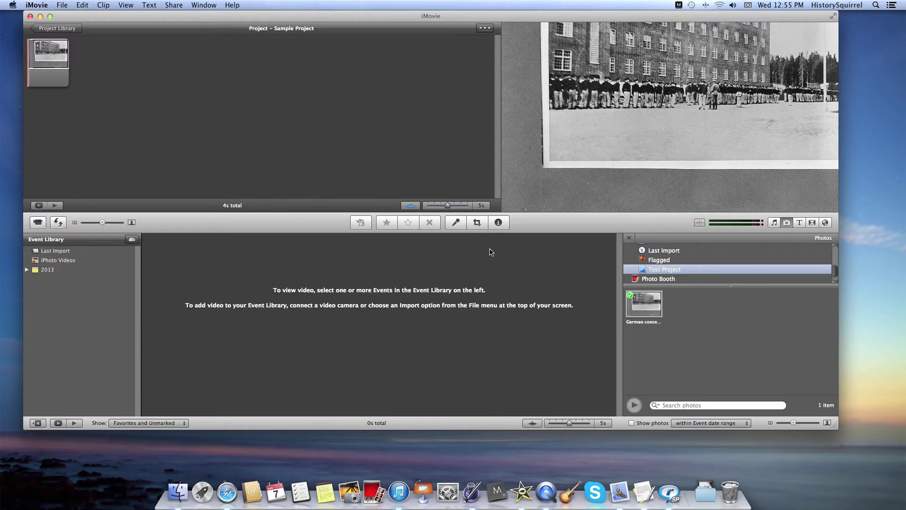
Step: Insert a Drifting title with a Gray background before the photo
{"action": "left_click", "coordinate": [803, 225]}
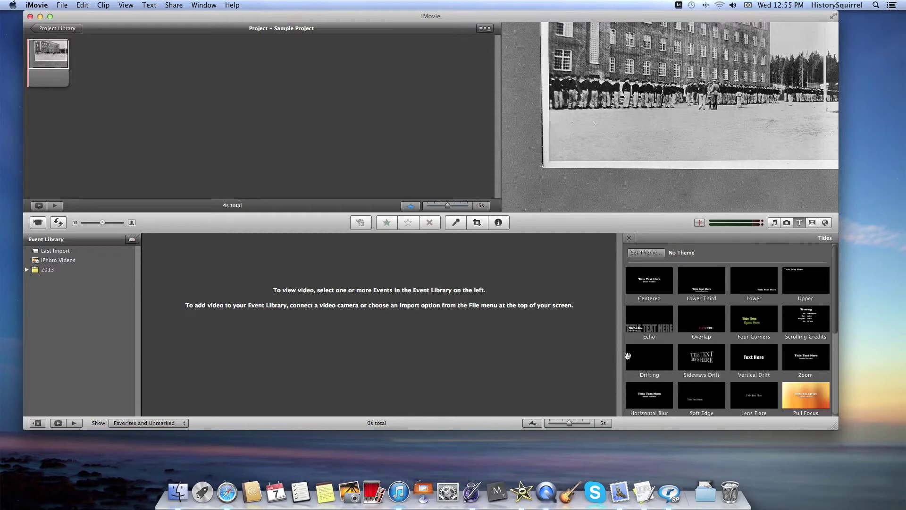
{"action": "left_click_drag", "start_coordinate": [665, 358], "coordinate": [27, 72]}
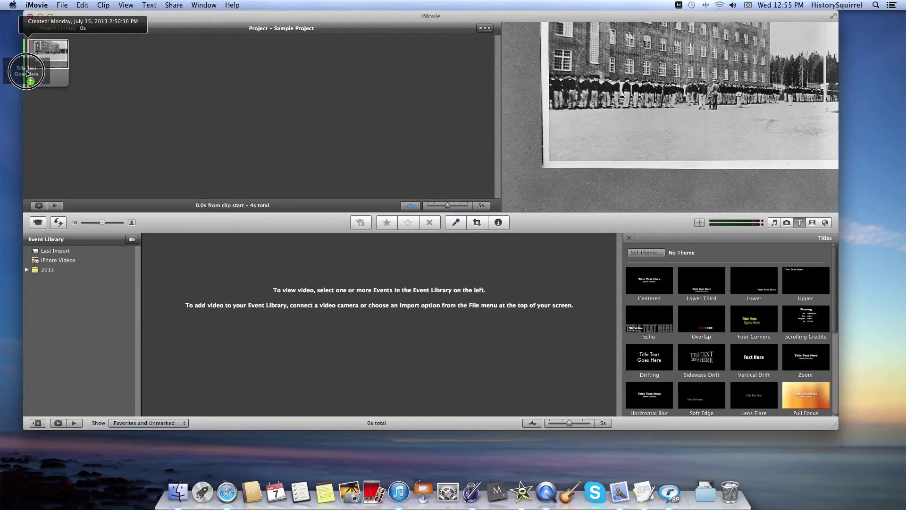
{"action": "left_click_drag", "start_coordinate": [27, 73], "coordinate": [26, 71]}
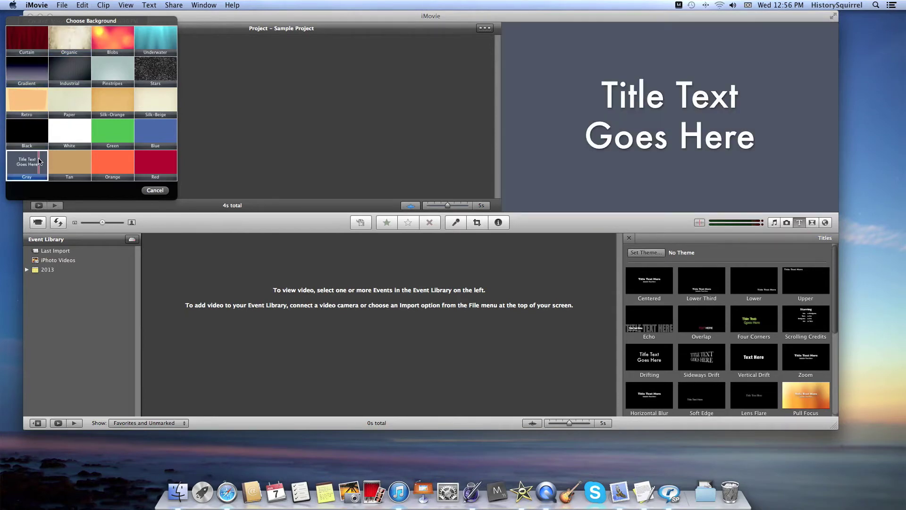
{"action": "left_click", "coordinate": [39, 161]}
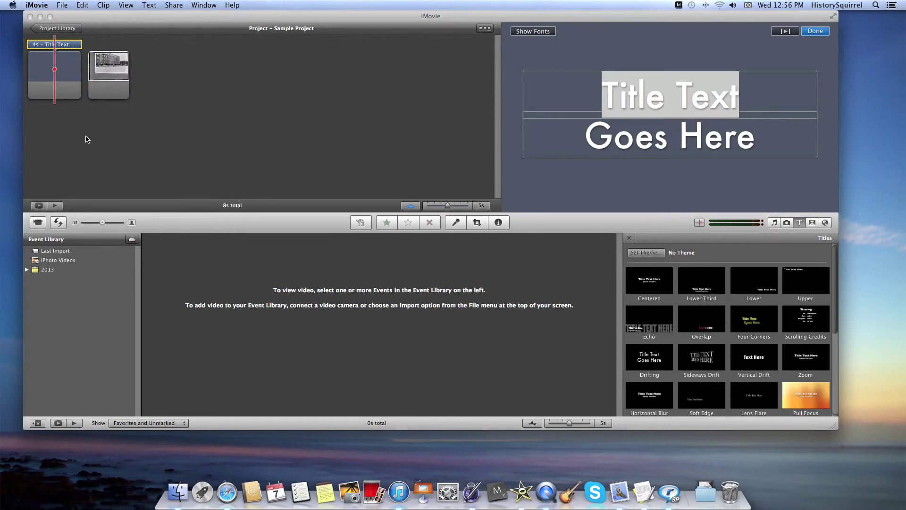
Step: Set the opening title's two lines to "Grini, Norway" and "A Testament to Terror"
{"action": "type", "text": "Grini, Norway"}
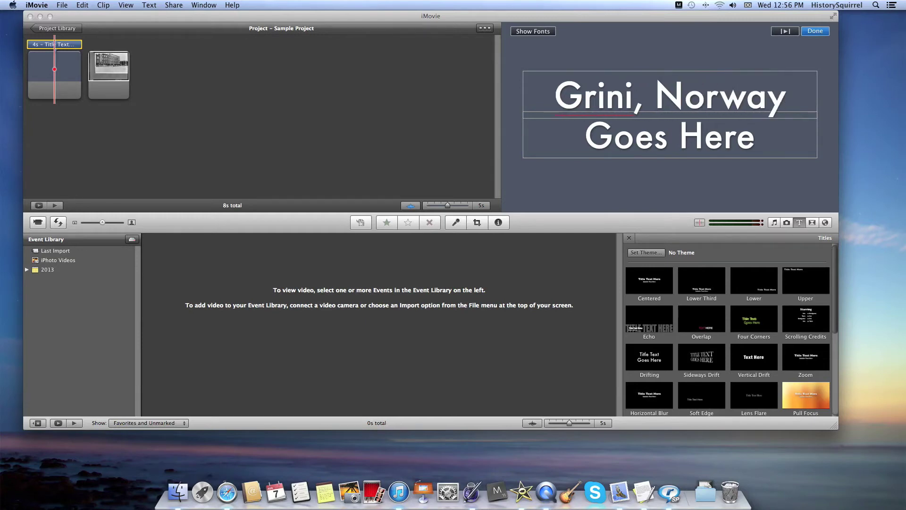
{"action": "left_click", "coordinate": [667, 140]}
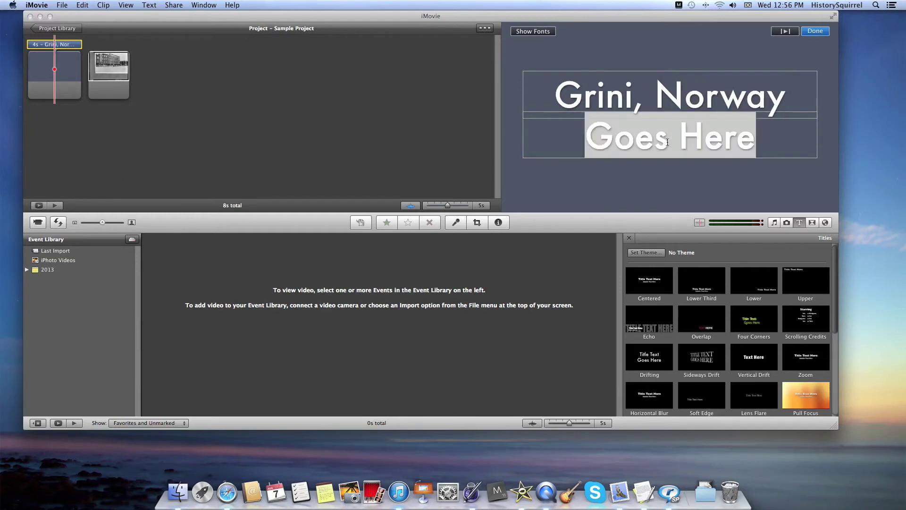
{"action": "type", "text": "A Testam"}
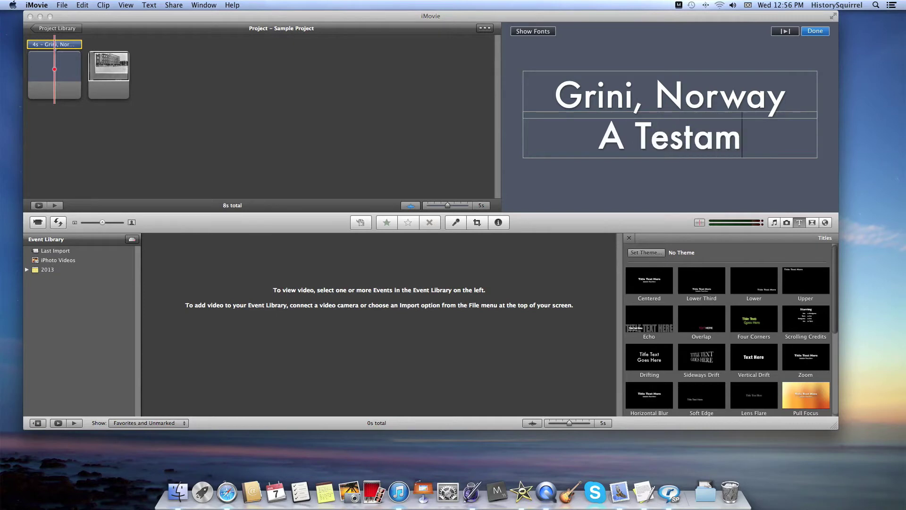
{"action": "type", "text": "ent to"}
{"action": "key", "text": "super+a"}
{"action": "type", "text": "Terror"}
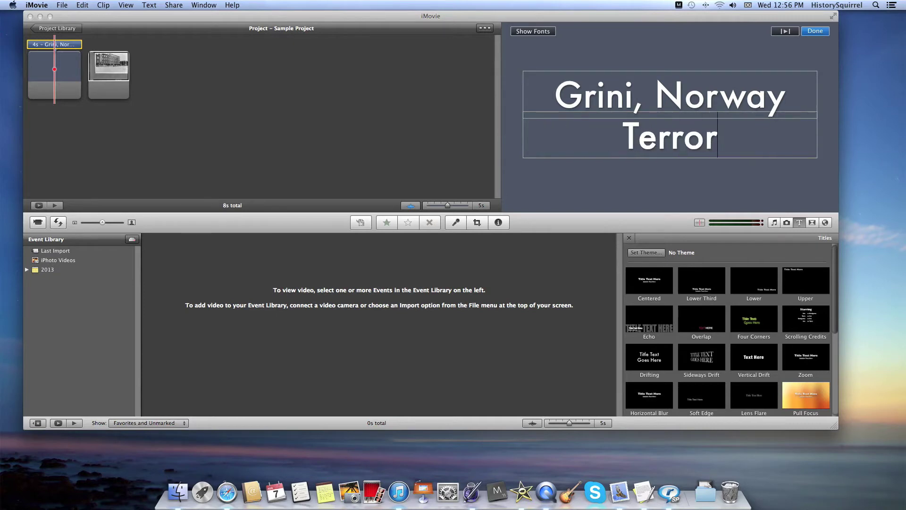
{"action": "key", "text": "super+z"}
{"action": "left_click", "coordinate": [699, 185]}
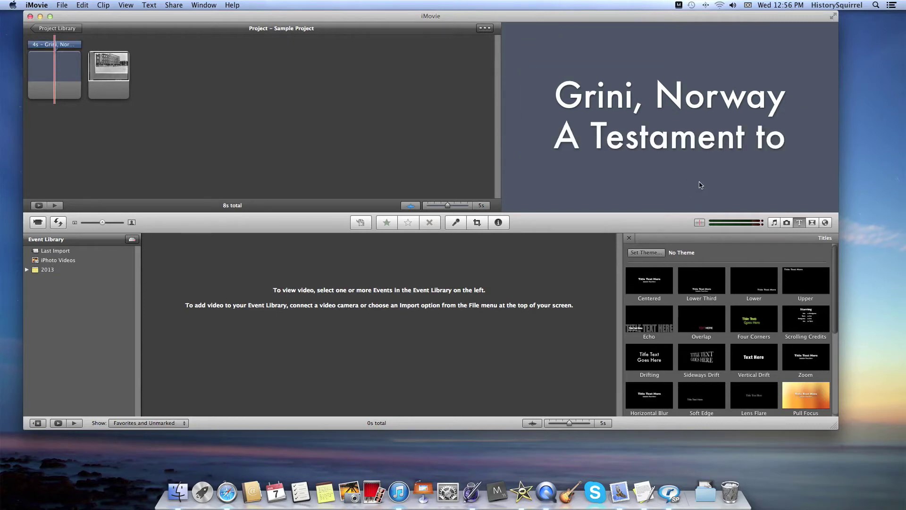
Step: Change the opening title's text colour to black
{"action": "left_click", "coordinate": [664, 142]}
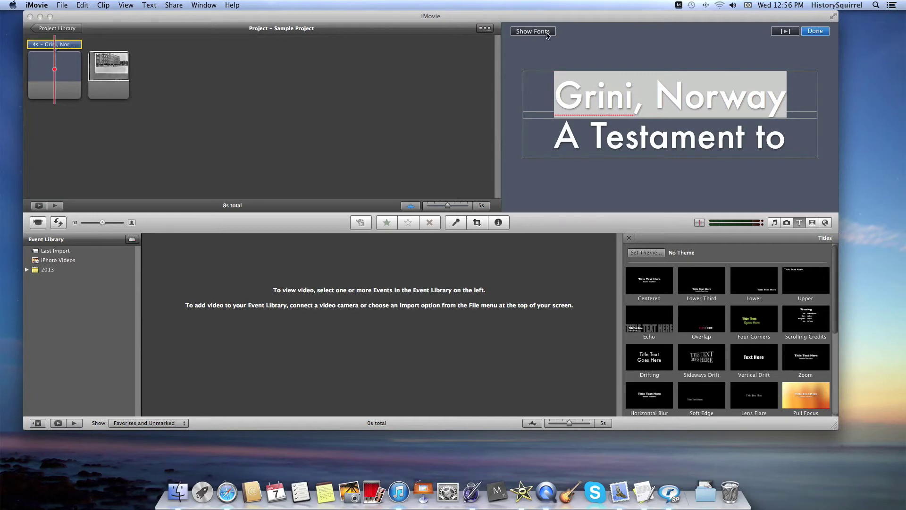
{"action": "left_click", "coordinate": [544, 34]}
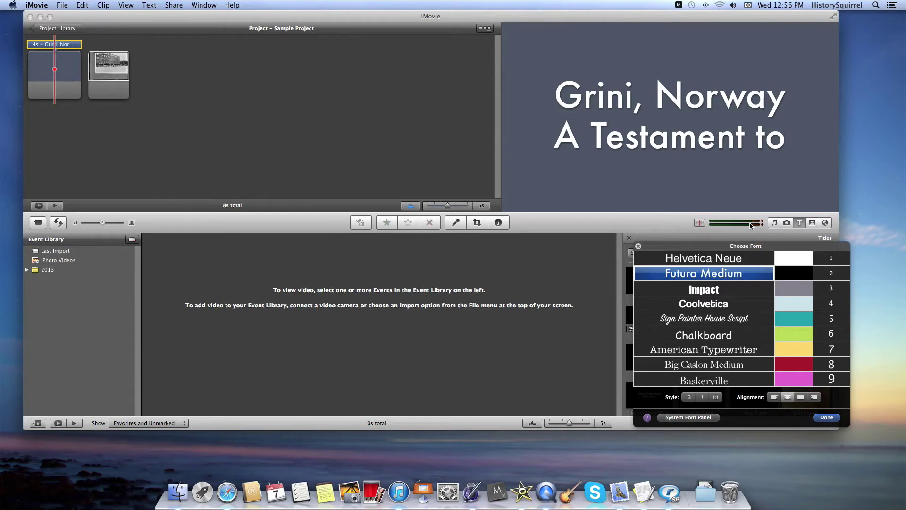
{"action": "left_click", "coordinate": [826, 291]}
{"action": "left_click", "coordinate": [827, 304]}
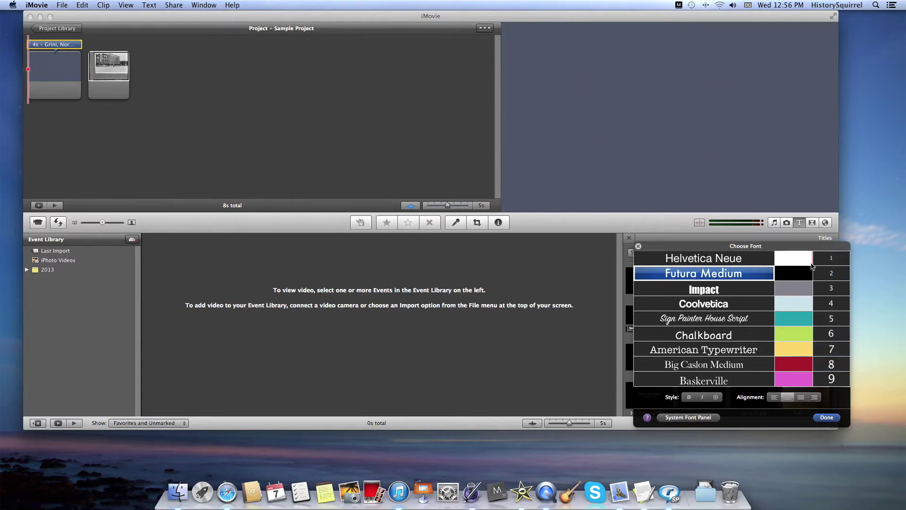
{"action": "left_click", "coordinate": [804, 272]}
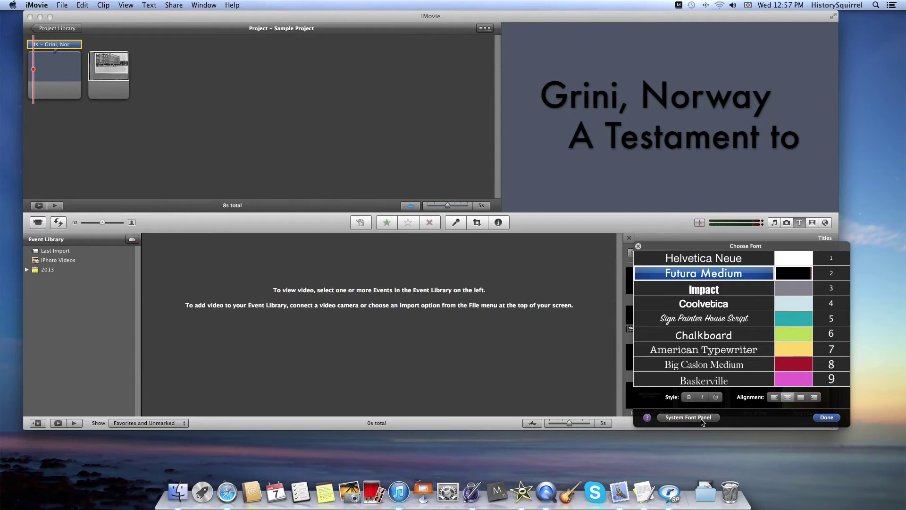
Step: Using the system fonts, set the opening title's second line to size 48 and finish editing the title
{"action": "left_click", "coordinate": [702, 419]}
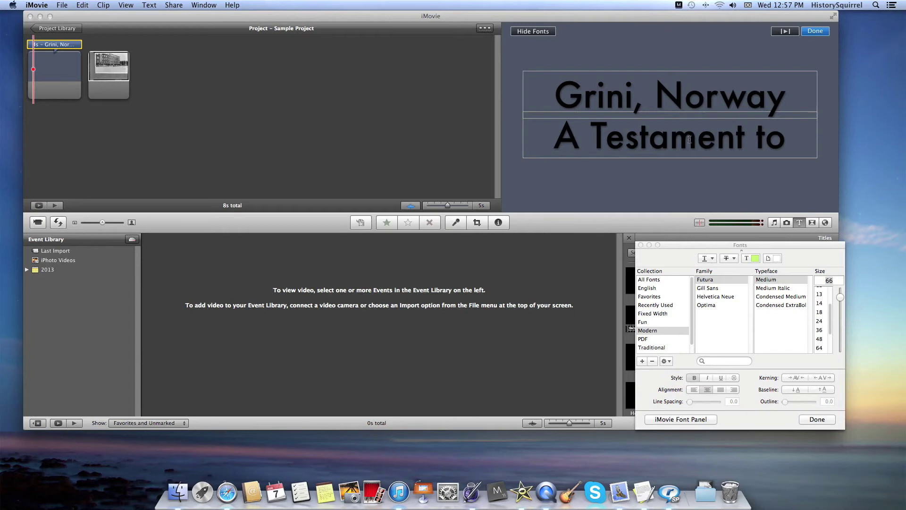
{"action": "left_click", "coordinate": [660, 133]}
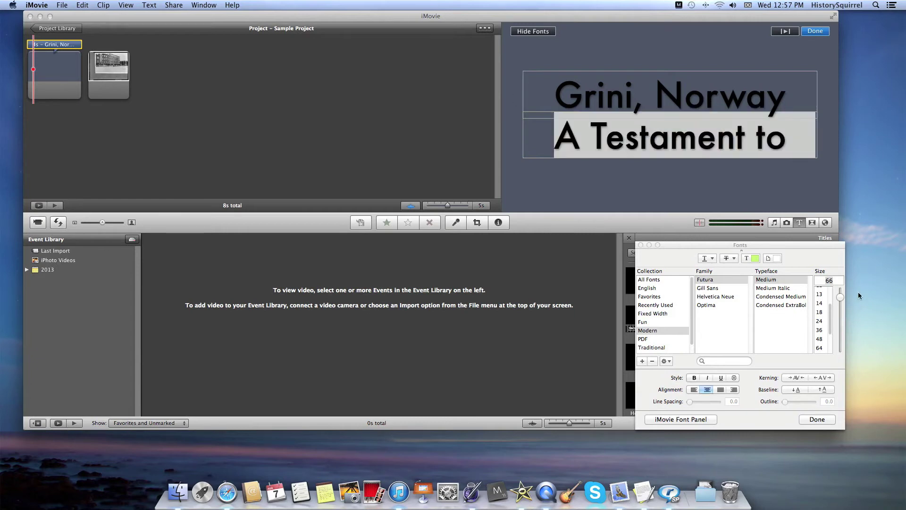
{"action": "left_click", "coordinate": [820, 348]}
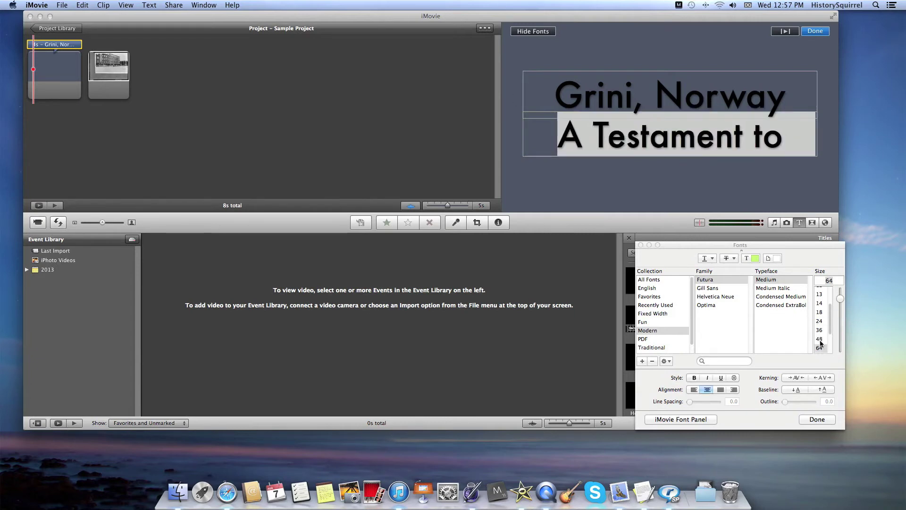
{"action": "left_click", "coordinate": [820, 339]}
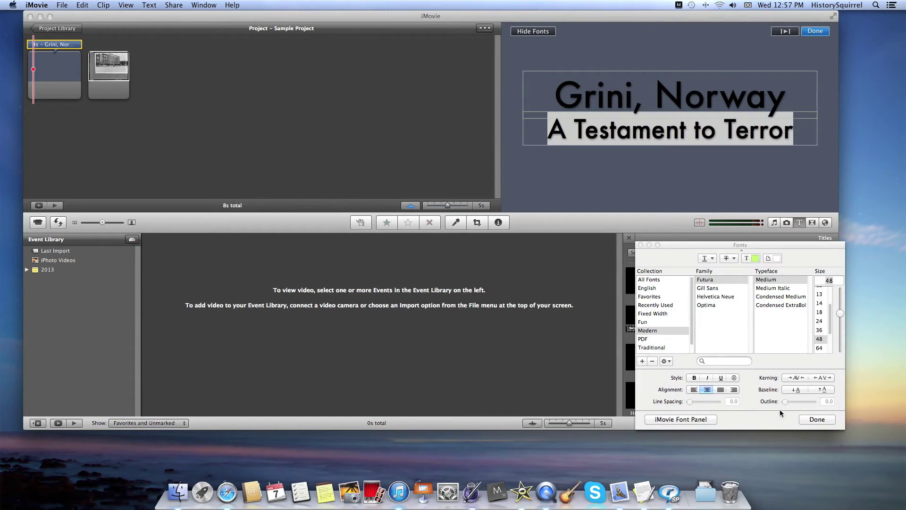
{"action": "left_click", "coordinate": [807, 421]}
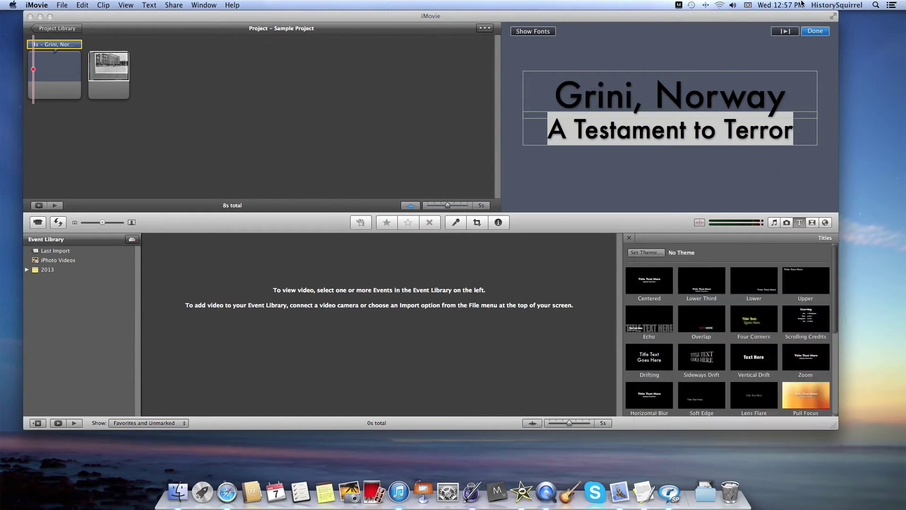
{"action": "left_click", "coordinate": [816, 31]}
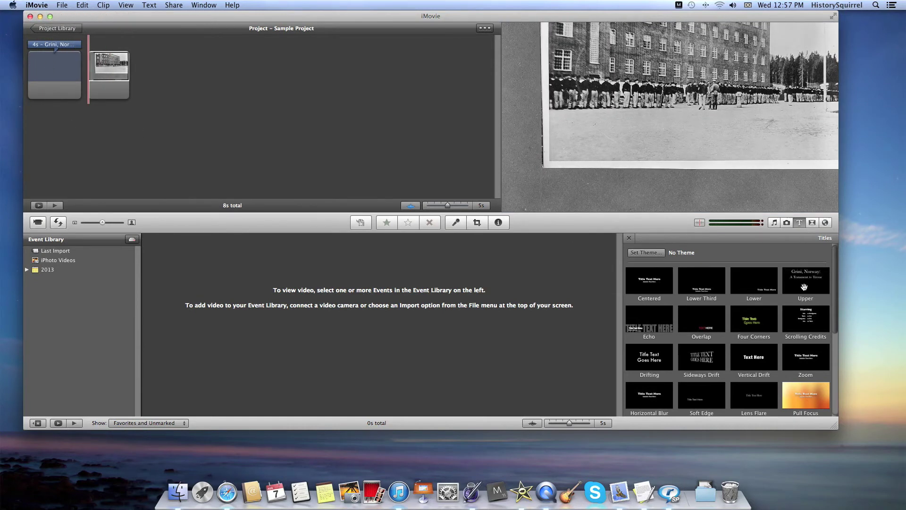
Step: Add Scrolling Credits on a Gray background after the photo, reading "Made by: History Squirrel" and "With Thanks to: The Library of Congress & FreePlayMusic.com"
{"action": "left_click_drag", "start_coordinate": [806, 320], "coordinate": [164, 75]}
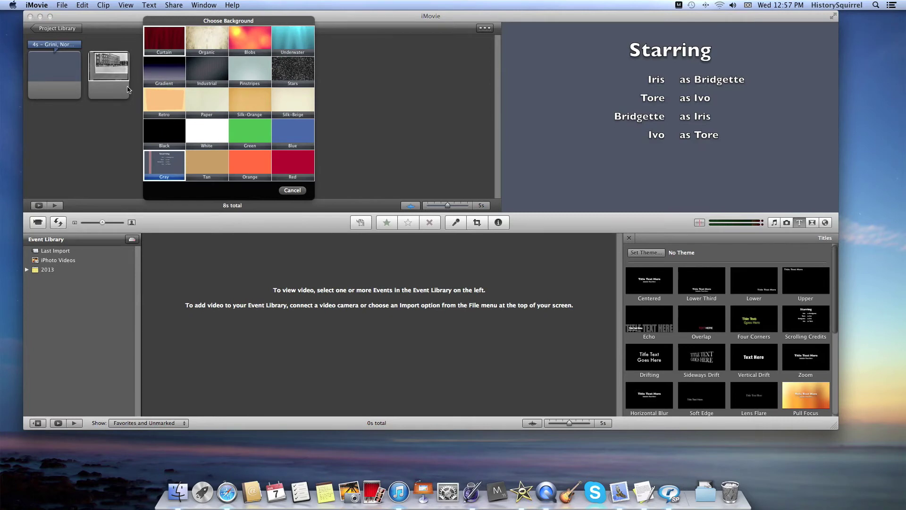
{"action": "left_click", "coordinate": [158, 167]}
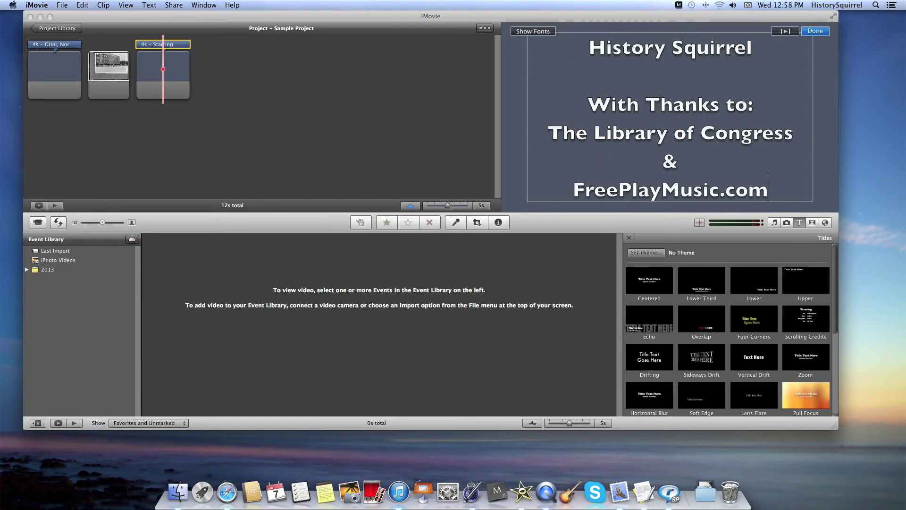
{"action": "left_click", "coordinate": [817, 31]}
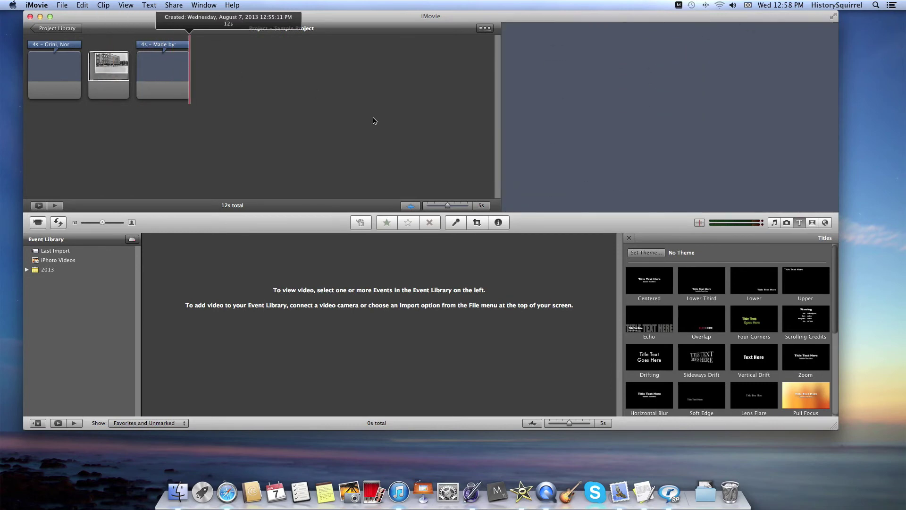
Step: Add Fade to Black transitions after the credits, between the opening title and the photo, and between the photo and the credits
{"action": "left_click", "coordinate": [812, 223]}
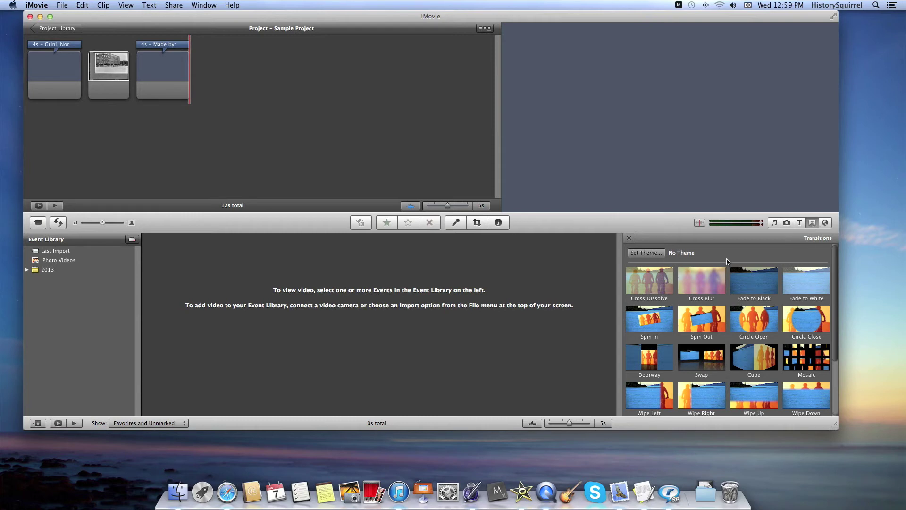
{"action": "scroll", "coordinate": [755, 293], "scroll_direction": "down", "scroll_amount": 4}
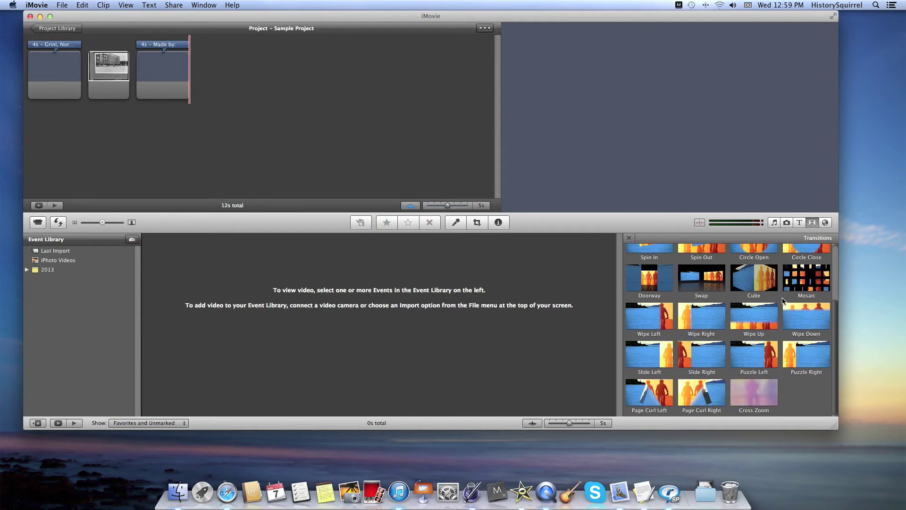
{"action": "scroll", "coordinate": [783, 301], "scroll_direction": "up", "scroll_amount": 5}
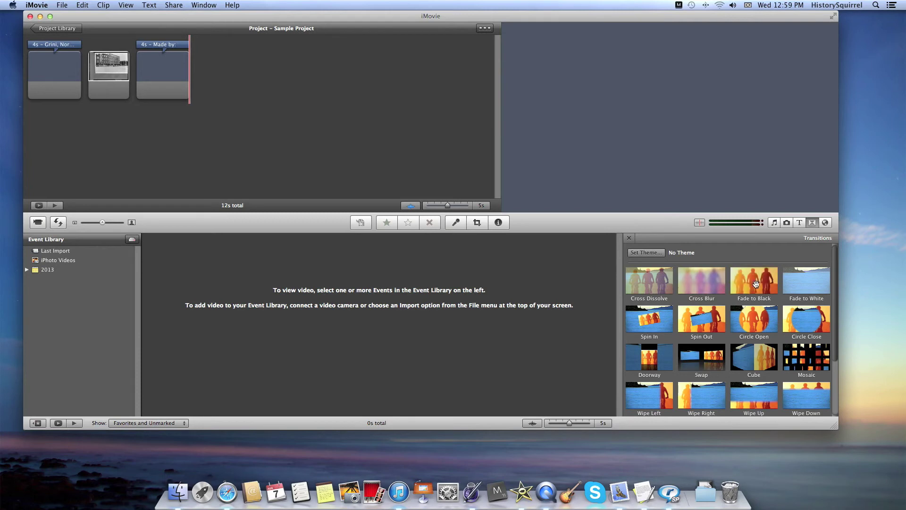
{"action": "left_click_drag", "start_coordinate": [744, 293], "coordinate": [202, 70]}
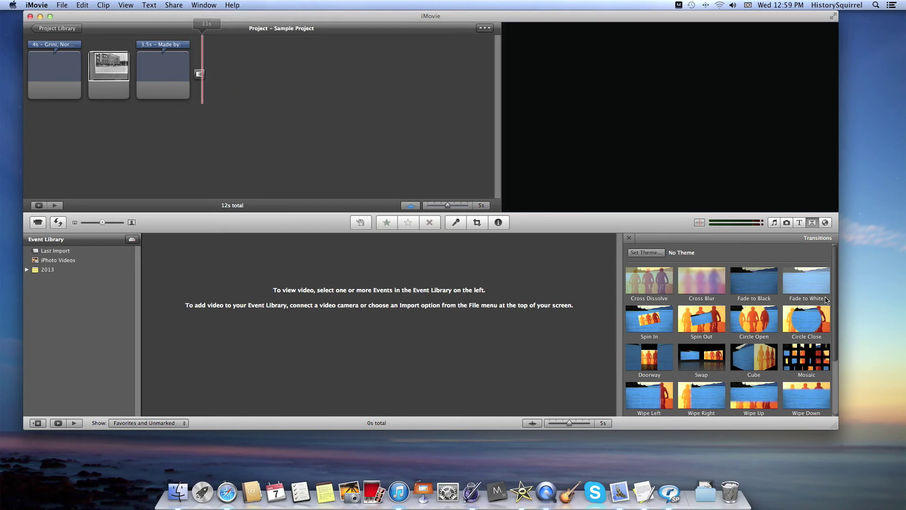
{"action": "mouse_move", "coordinate": [753, 281]}
{"action": "left_mouse_down"}
{"action": "mouse_move", "coordinate": [709, 257]}
{"action": "mouse_move", "coordinate": [460, 181]}
{"action": "mouse_move", "coordinate": [207, 88]}
{"action": "mouse_move", "coordinate": [87, 64]}
{"action": "mouse_move", "coordinate": [87, 75]}
{"action": "left_mouse_up"}
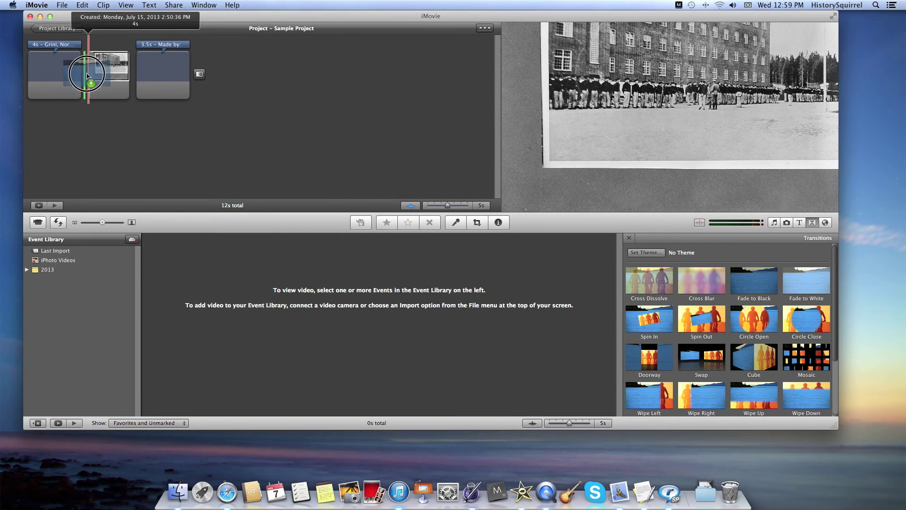
{"action": "left_click_drag", "start_coordinate": [87, 74], "coordinate": [89, 78]}
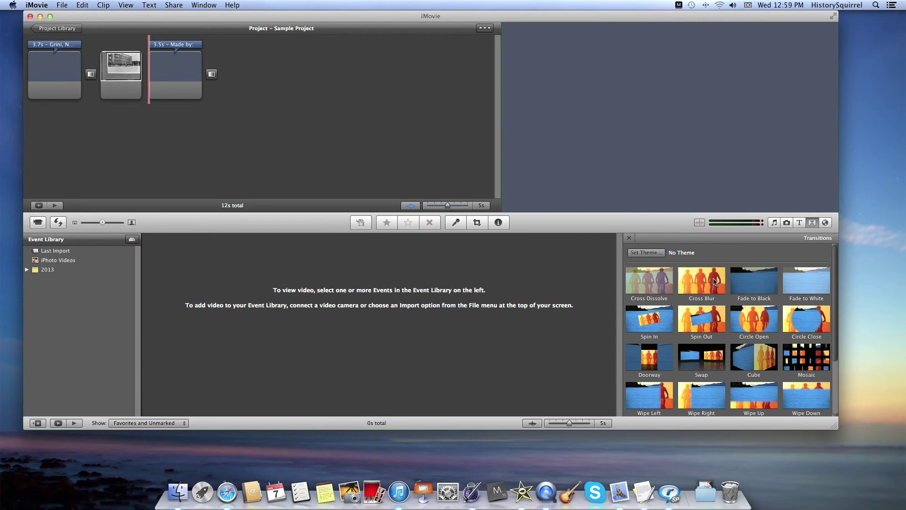
{"action": "left_click_drag", "start_coordinate": [752, 279], "coordinate": [147, 79]}
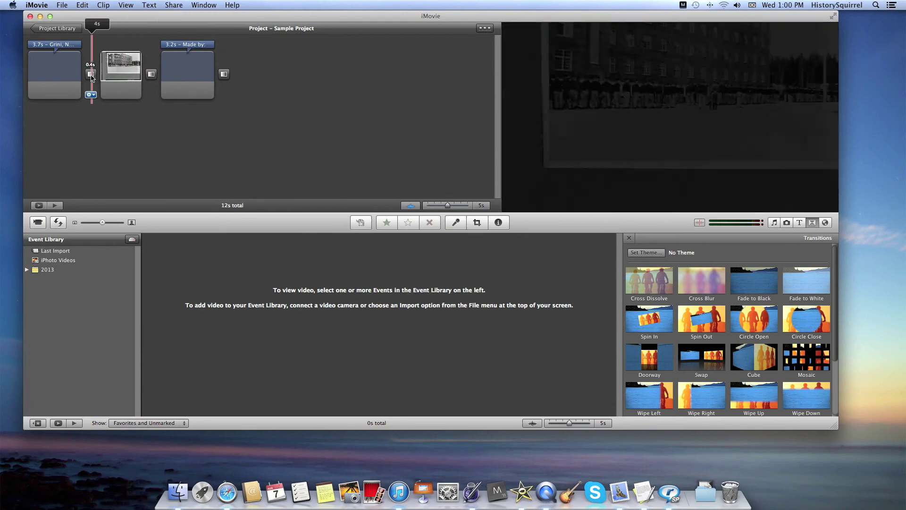
Step: Set the duration of the Fade to Black transition between the photo and the credits to 0.6 s and play the result
{"action": "double_click", "coordinate": [151, 75]}
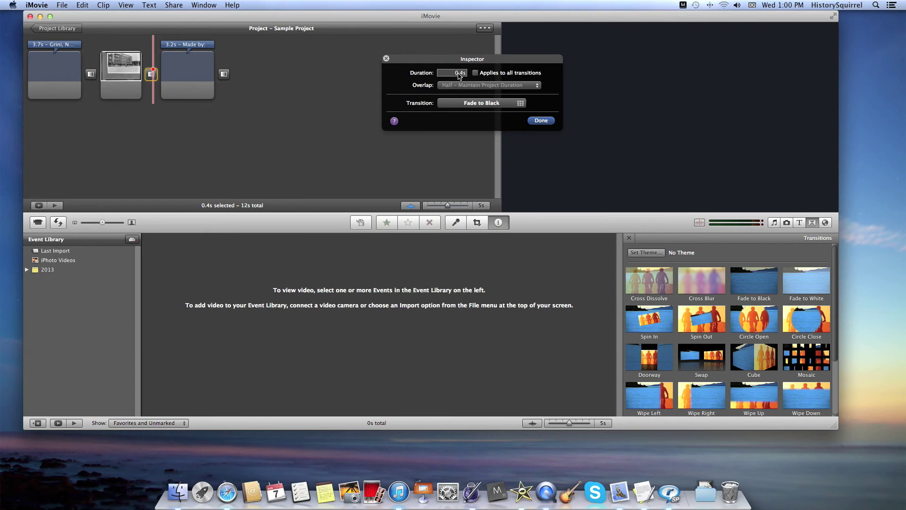
{"action": "left_click", "coordinate": [457, 73]}
{"action": "left_click", "coordinate": [541, 121]}
{"action": "key", "text": "space"}
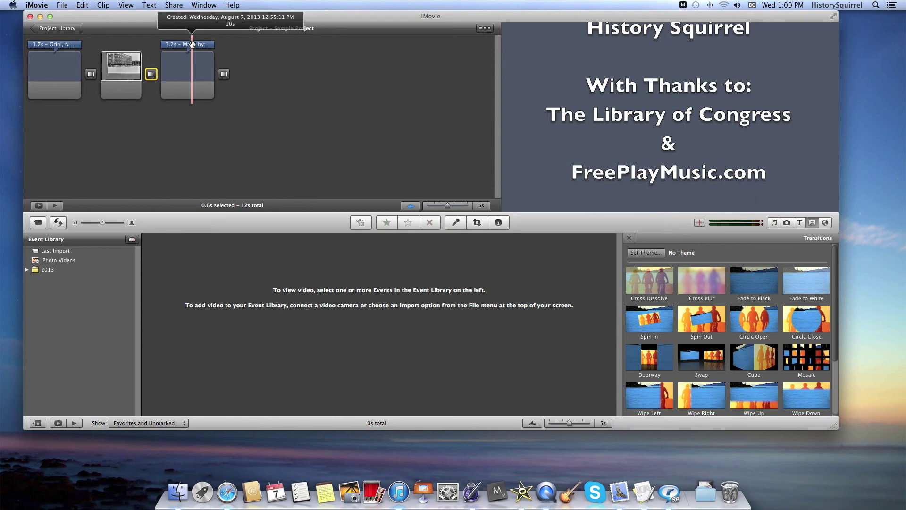
Step: Change all of the scrolling credits' text to black using the iMovie fonts, turn off its outline, and finish editing the title
{"action": "left_click", "coordinate": [192, 46]}
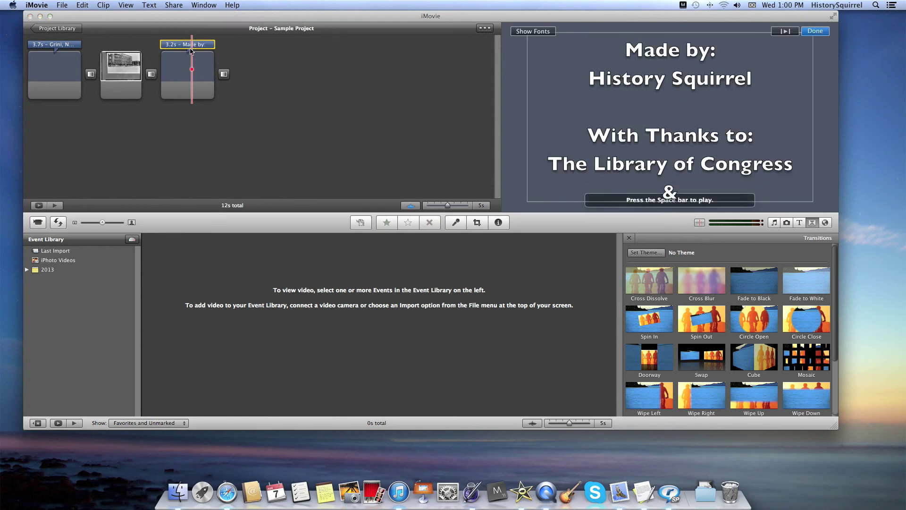
{"action": "left_click", "coordinate": [686, 118]}
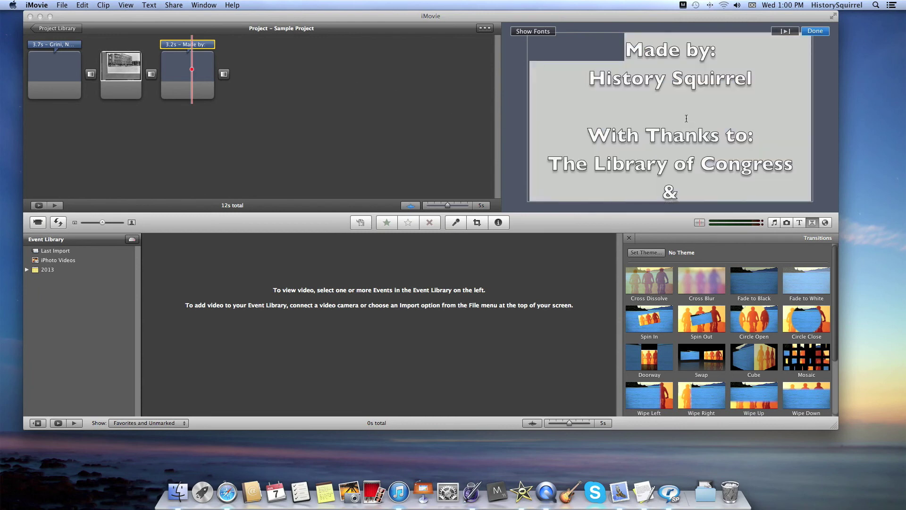
{"action": "left_click", "coordinate": [534, 31]}
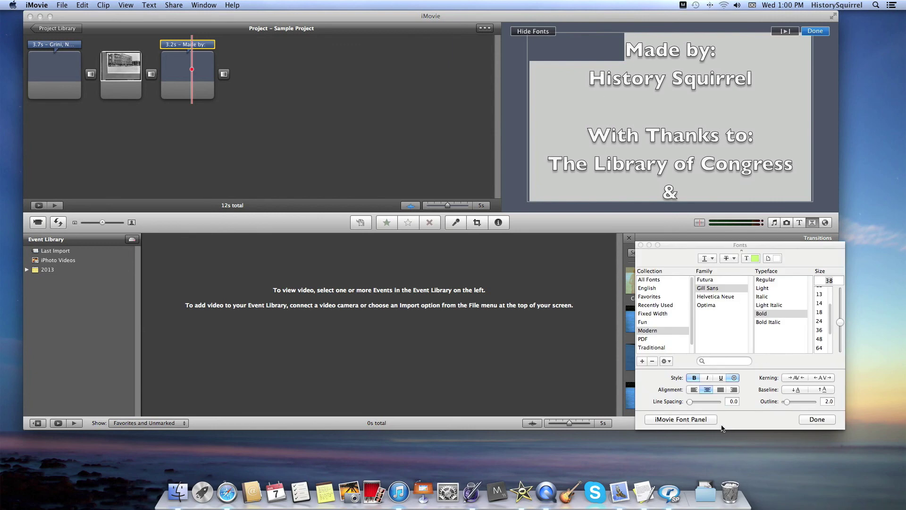
{"action": "left_click", "coordinate": [686, 420]}
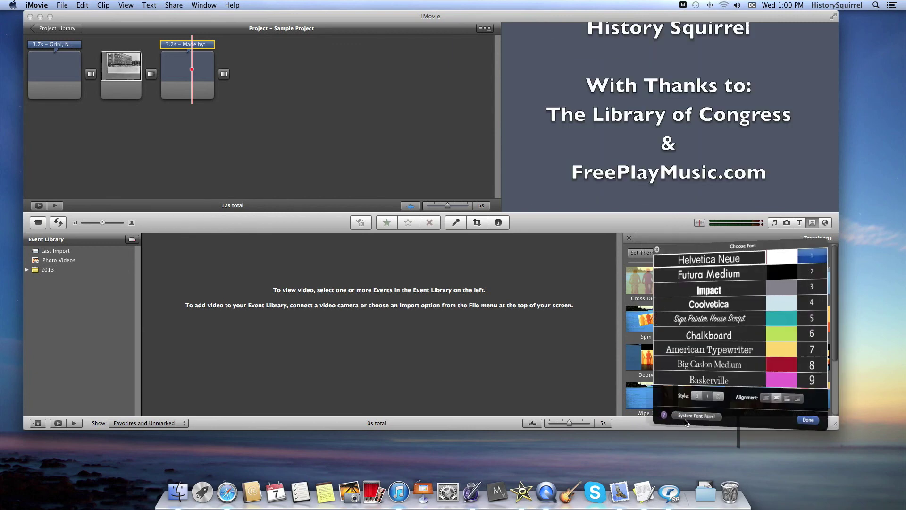
{"action": "left_click", "coordinate": [791, 275]}
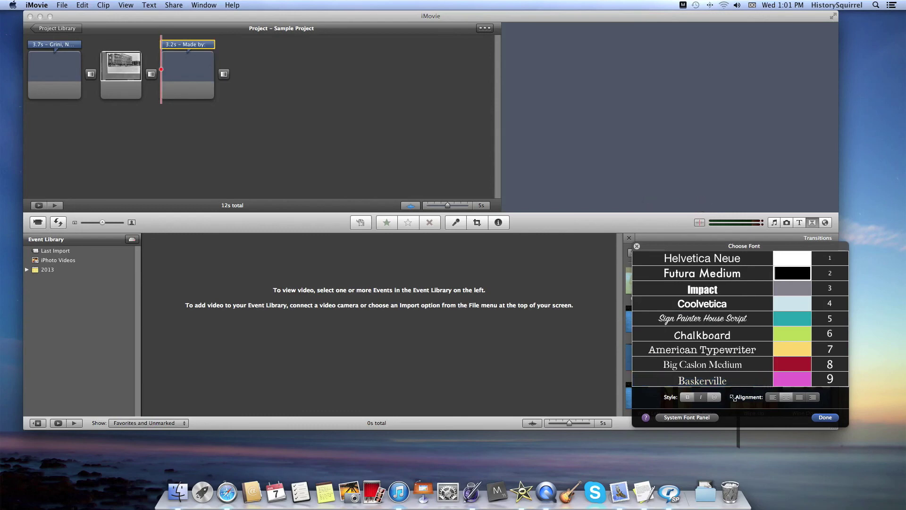
{"action": "left_click", "coordinate": [715, 396]}
{"action": "left_click", "coordinate": [827, 418]}
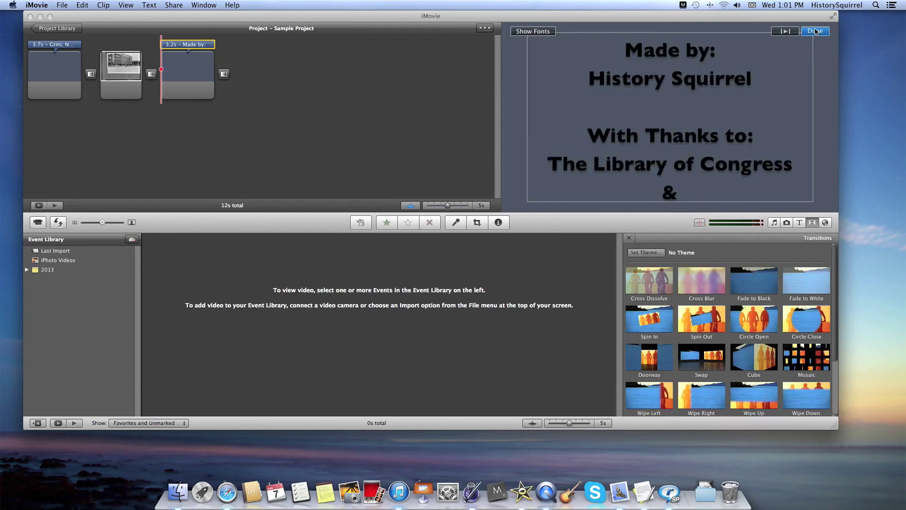
{"action": "left_click", "coordinate": [815, 31]}
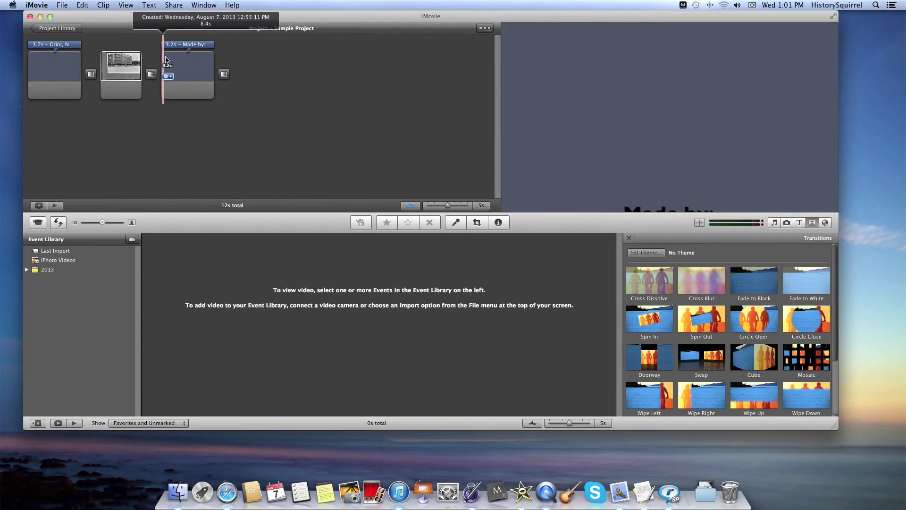